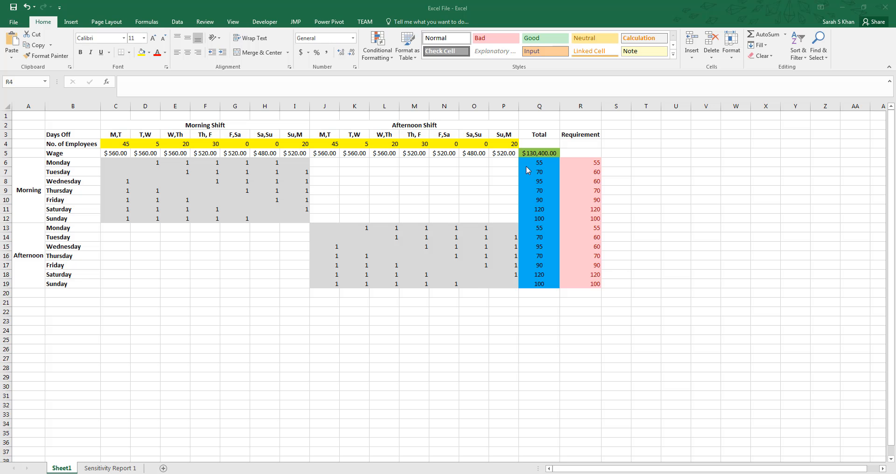
left_click(538, 153)
left_click(538, 154)
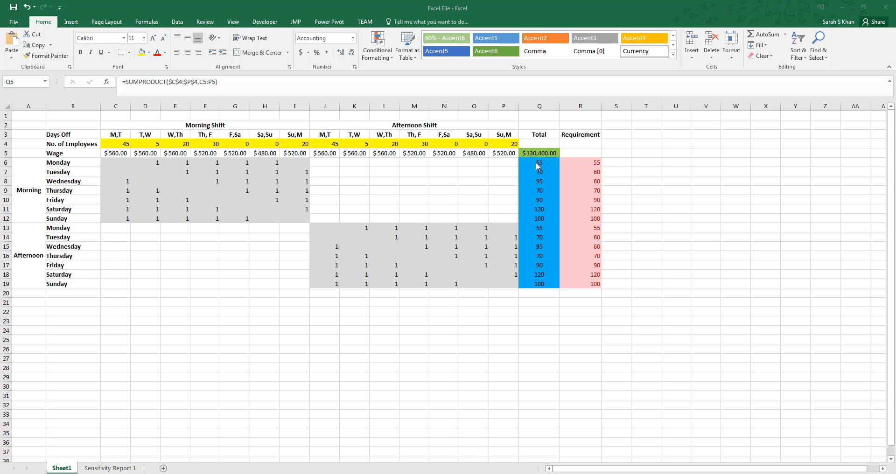
left_click(118, 144)
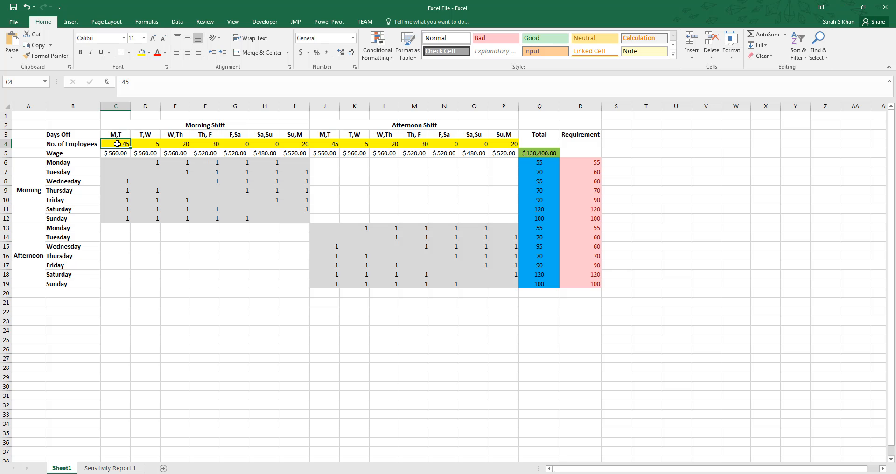
Total the employee numbers C4:P4 in Q4 with a SUM formula and make the result bold and centred
left_click(538, 142)
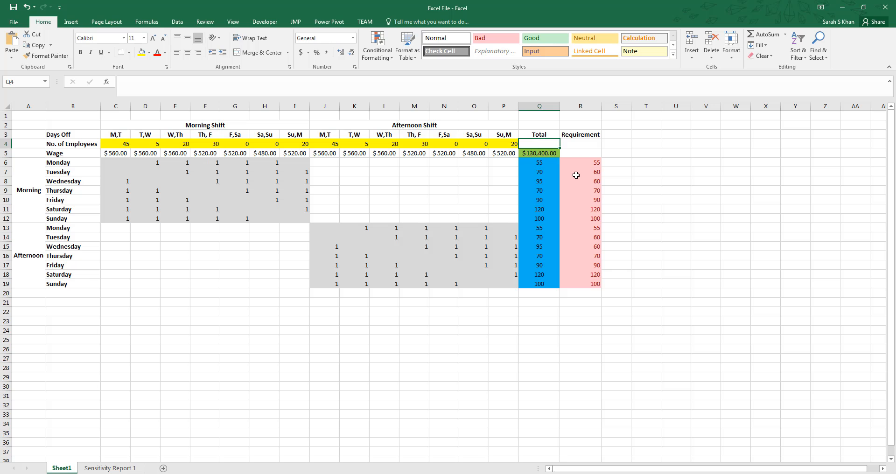
type("=sum")
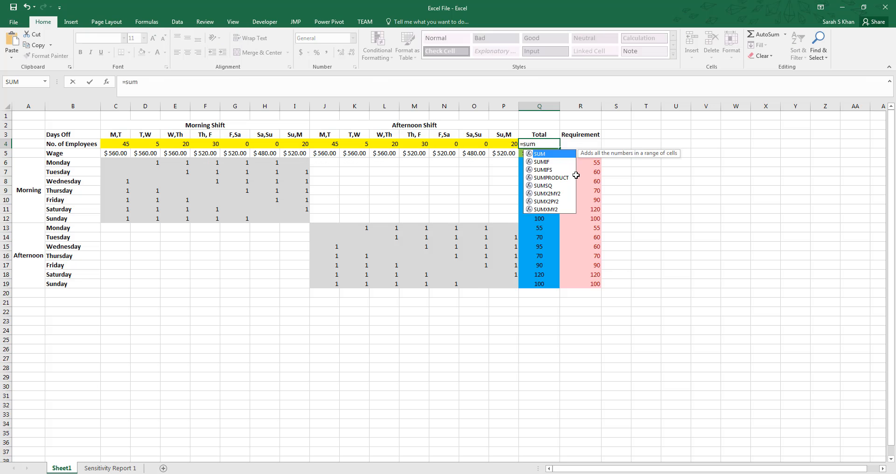
type("(")
left_click_drag(124, 144, 498, 144)
key("Return")
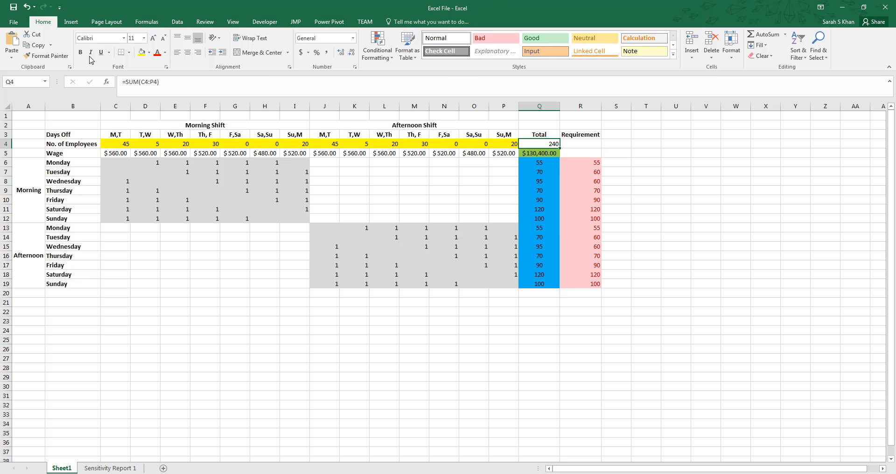
left_click(80, 52)
left_click(187, 52)
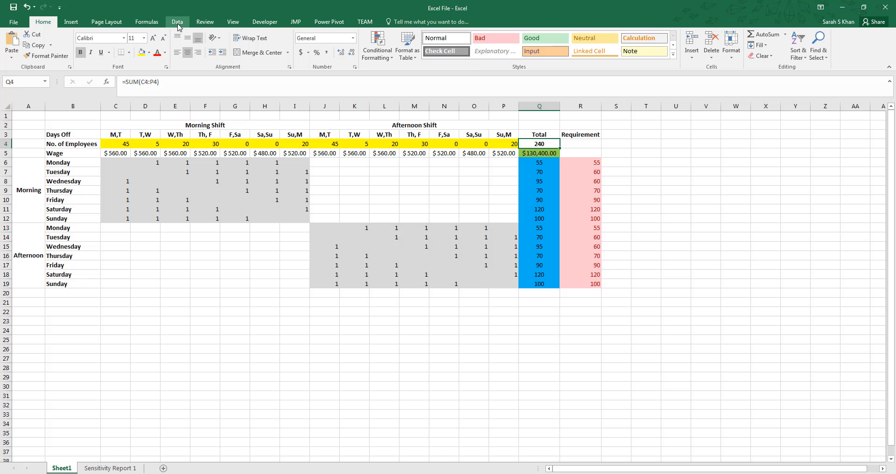
Add the comment "Sum of Yellow cells is the total number of employees working at the park" to cell Q4
left_click(205, 22)
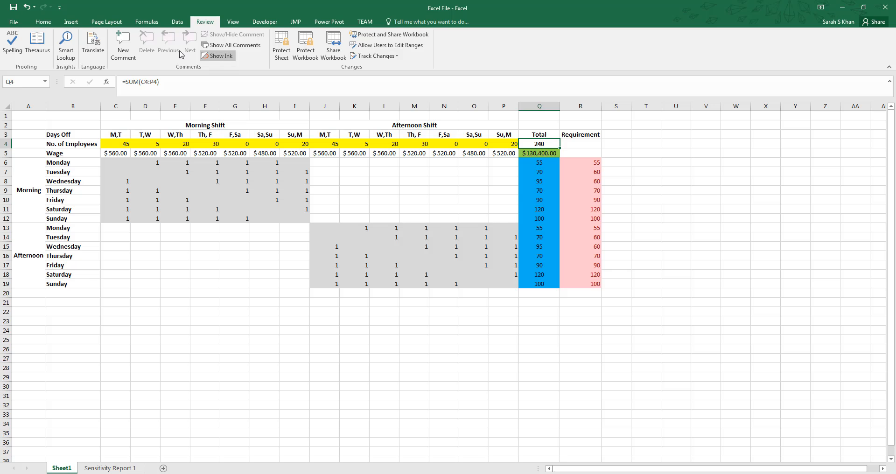
left_click(134, 47)
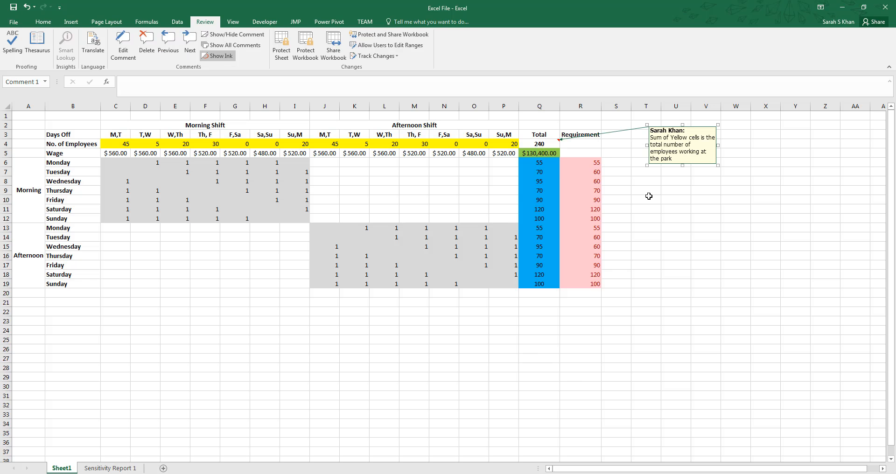
left_click(112, 143)
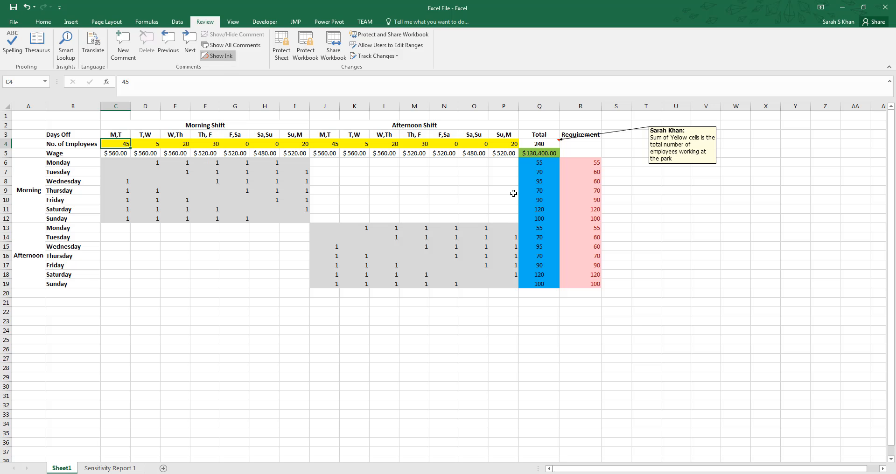
left_click(540, 165)
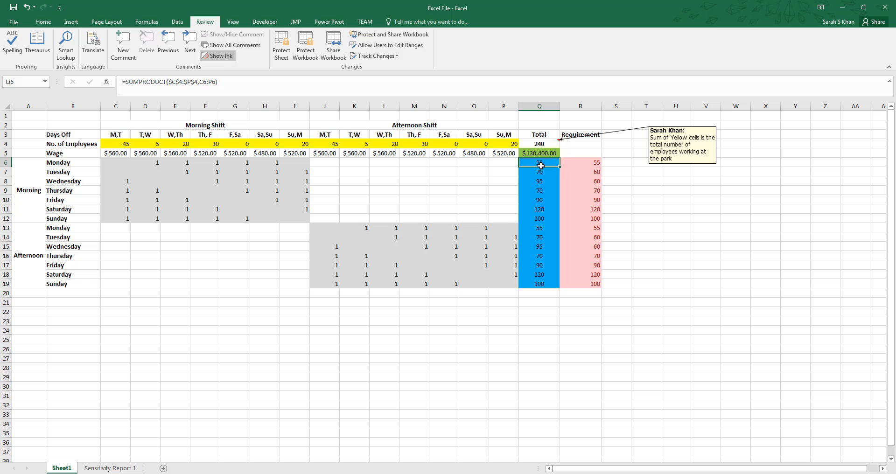
On the Sensitivity Report 1 sheet, insert a column before column A and label its row groups Morning Shift and Afternoon Shift
key("ctrl+Page_Down")
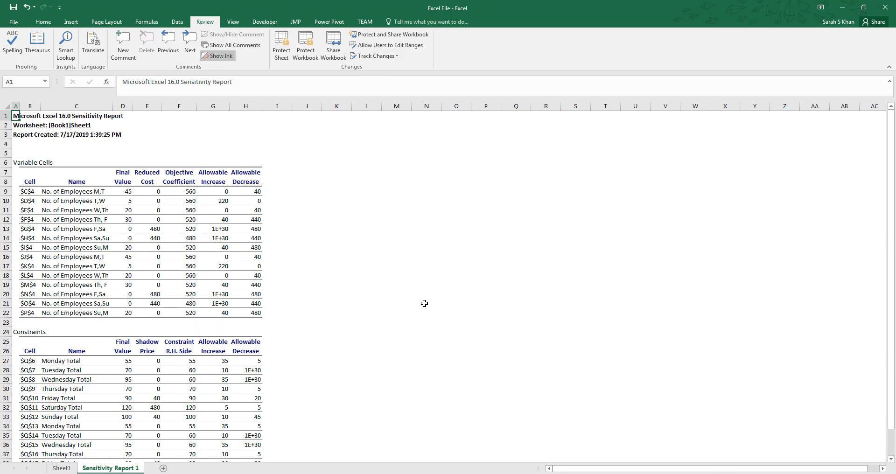
scroll(425, 302, "down", 2)
scroll(424, 304, "up", 2)
right_click(17, 105)
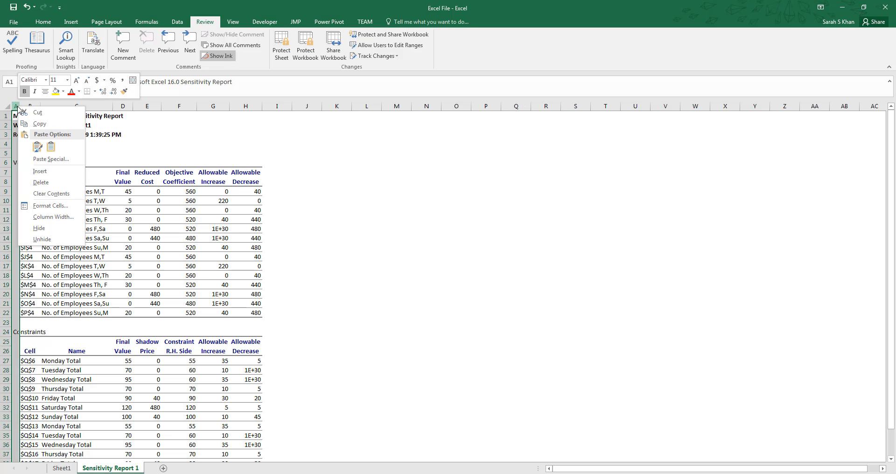
left_click(48, 172)
left_click(37, 191)
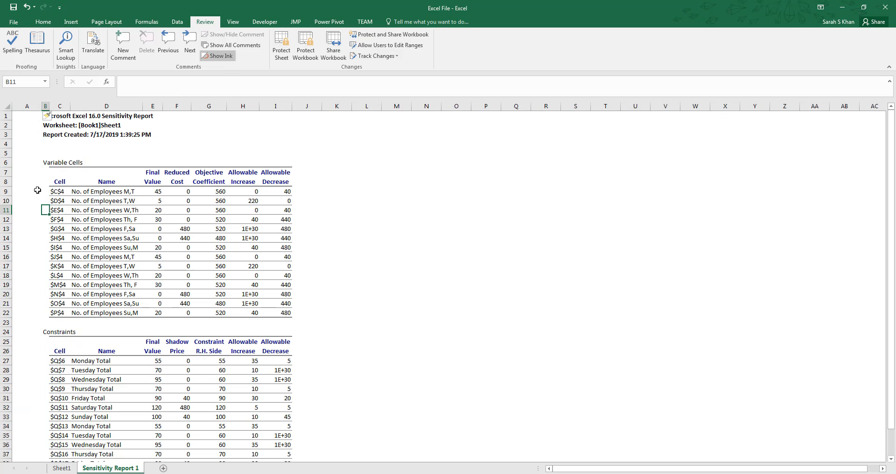
left_click_drag(37, 191, 28, 226)
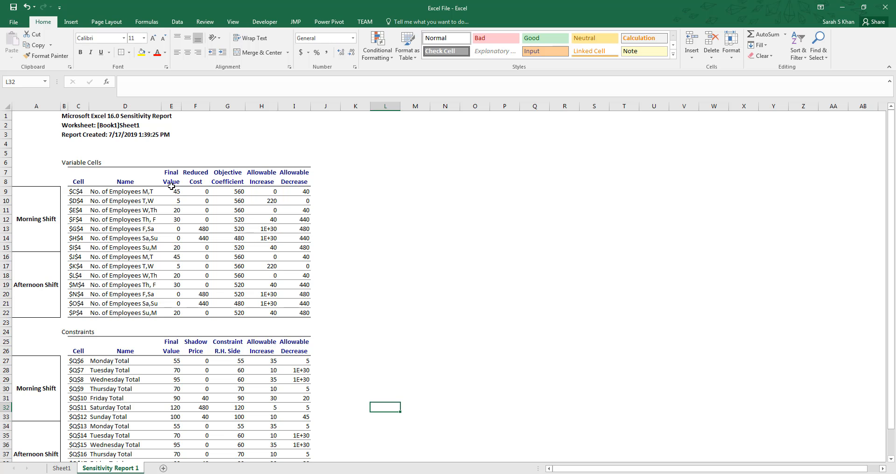
Fill the final values E9:E22 yellow and add the comment "45 people have M,Tu off in the morning shift" to E9
left_click_drag(172, 189, 170, 314)
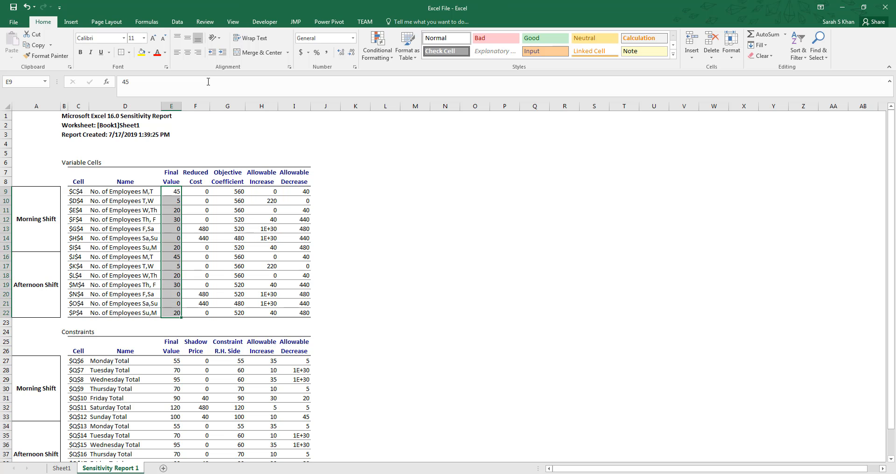
left_click(142, 52)
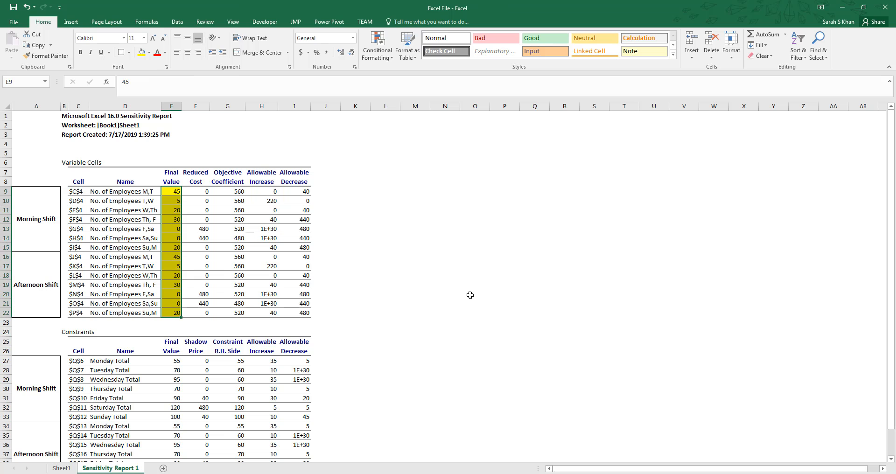
left_click(173, 193)
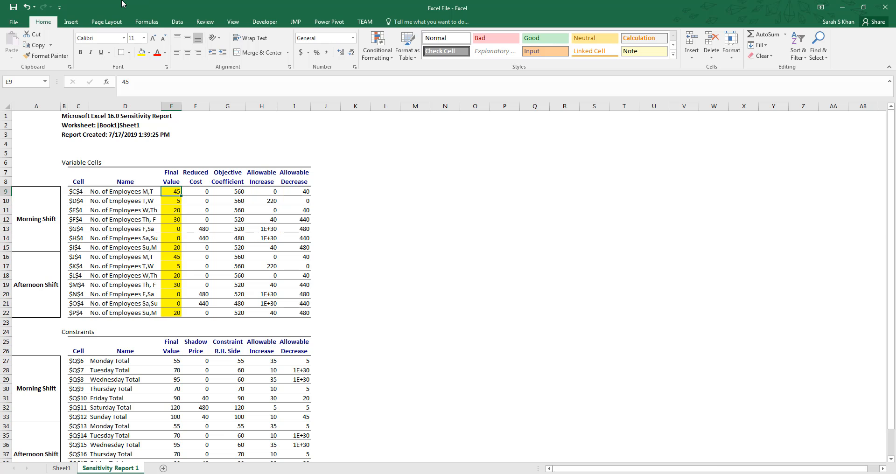
left_click(204, 22)
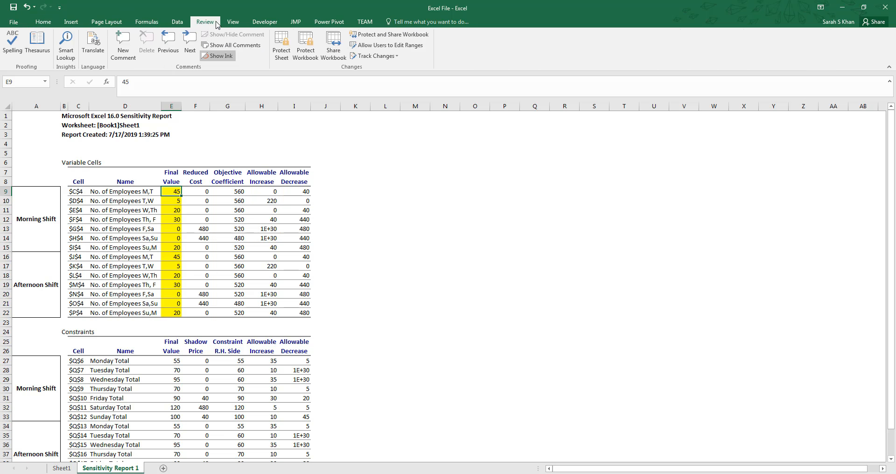
left_click(123, 46)
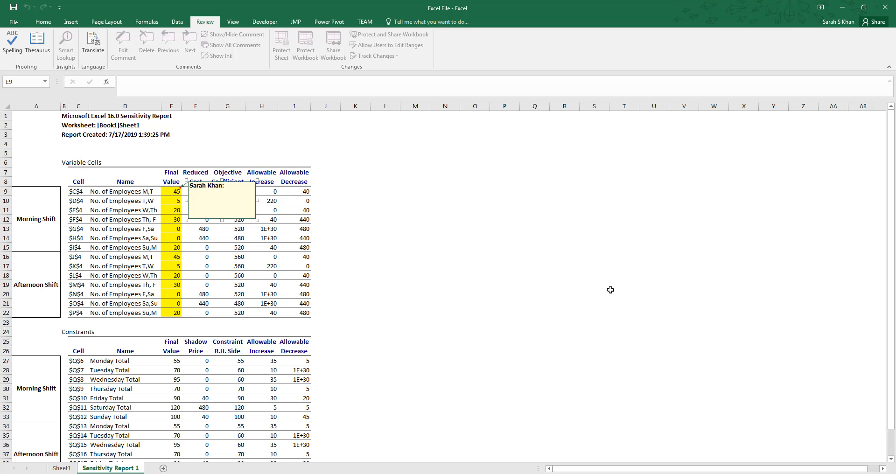
type("45 people have M,Tu of")
type("f in the morning shift")
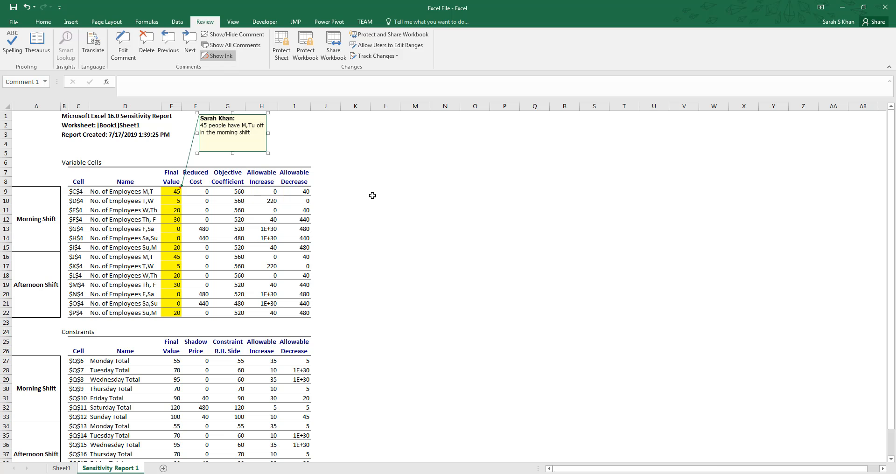
Fill the objective coefficients G9:G22 on the Sensitivity Report 1 sheet with light green
left_click(70, 470)
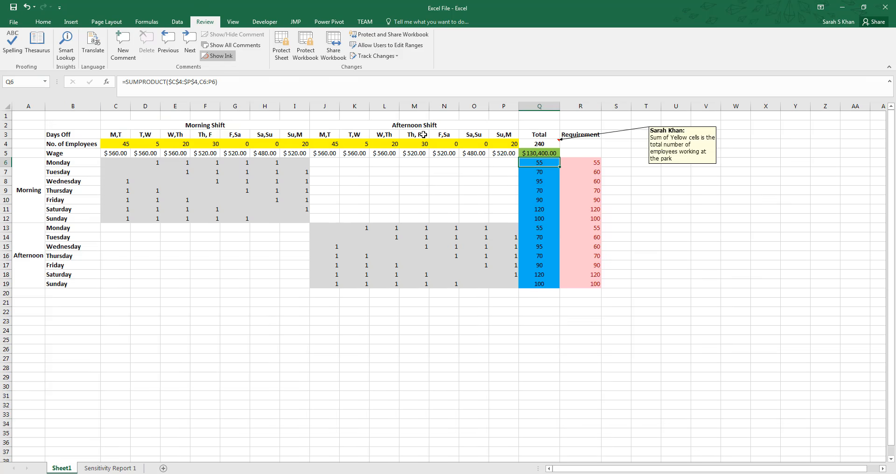
left_click(110, 468)
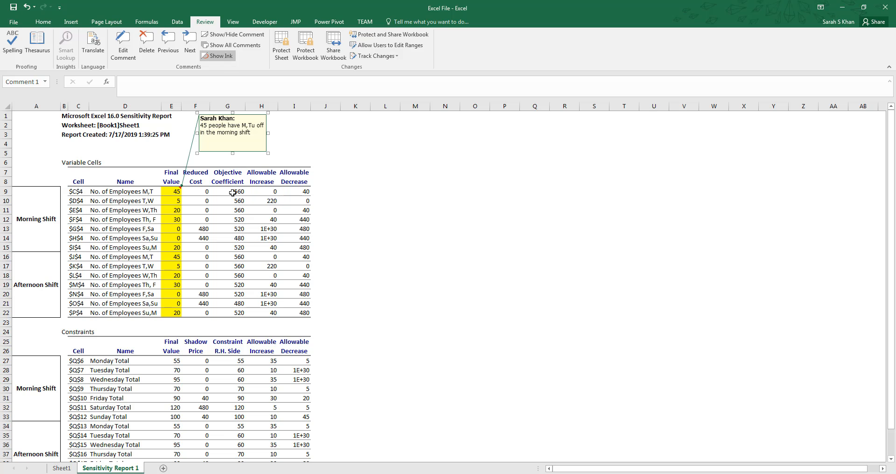
left_click_drag(232, 192, 232, 315)
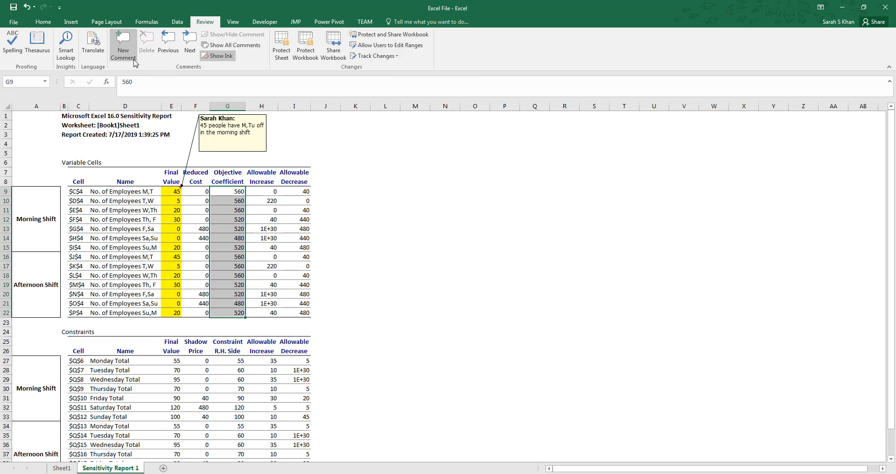
left_click(49, 24)
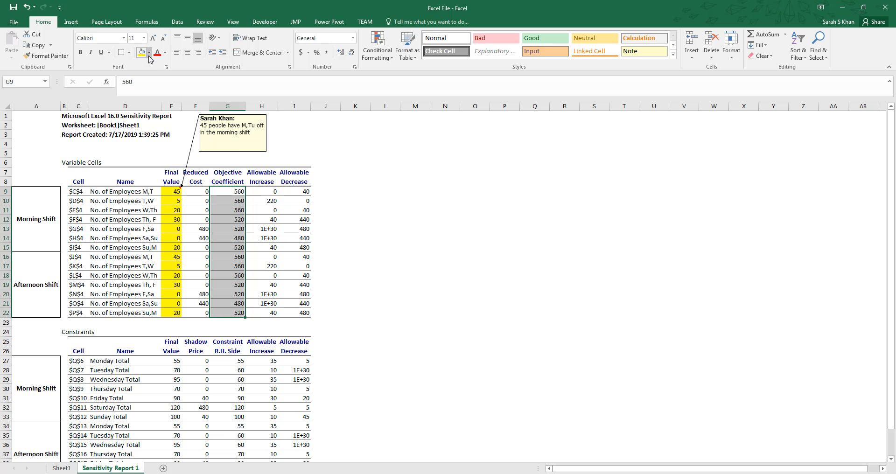
left_click(149, 52)
left_click(181, 126)
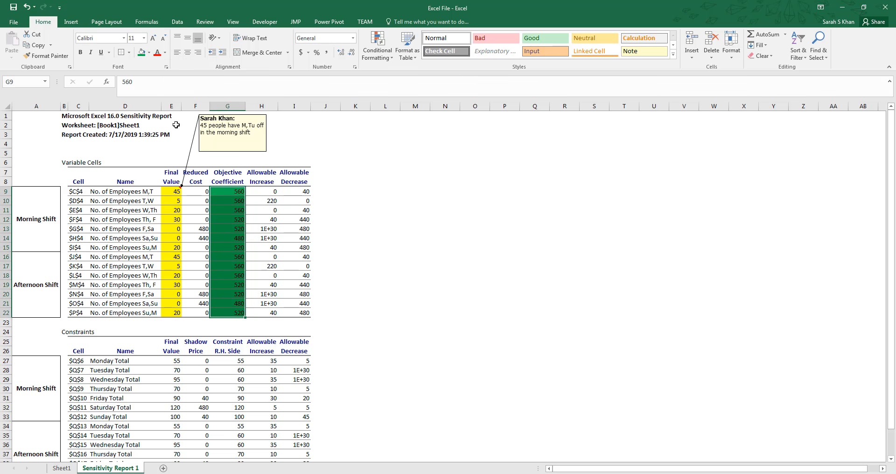
left_click(149, 52)
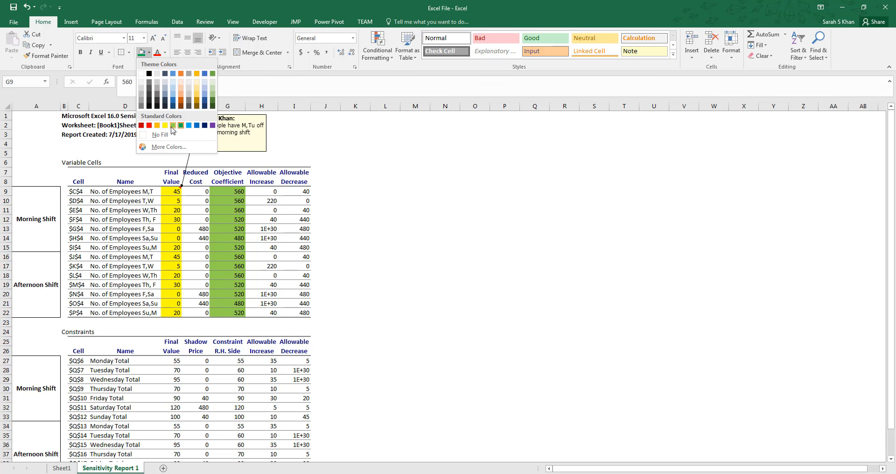
left_click(172, 126)
left_click(438, 237)
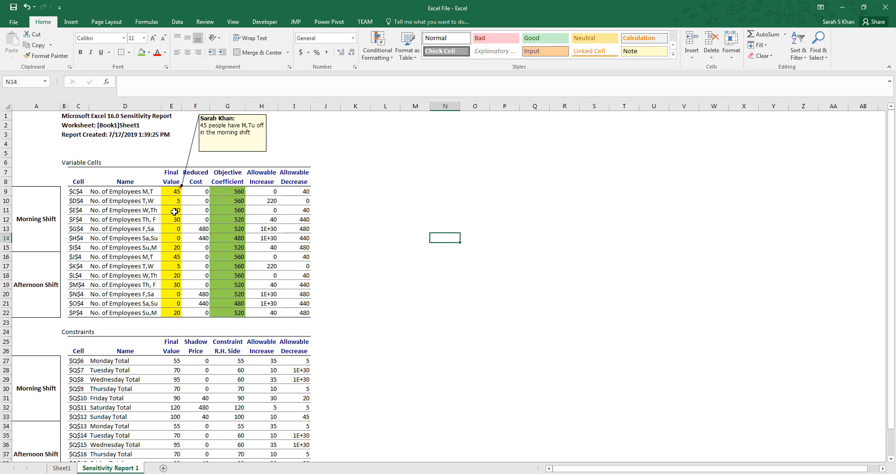
Enter the headers Maximum Wage in J8 and Minimum Wage in K8, and fit both columns to the text
left_click(324, 180)
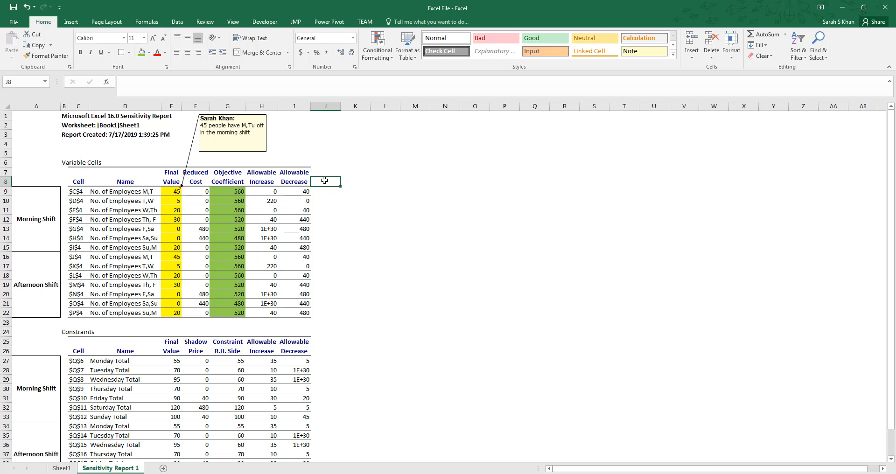
type("Max")
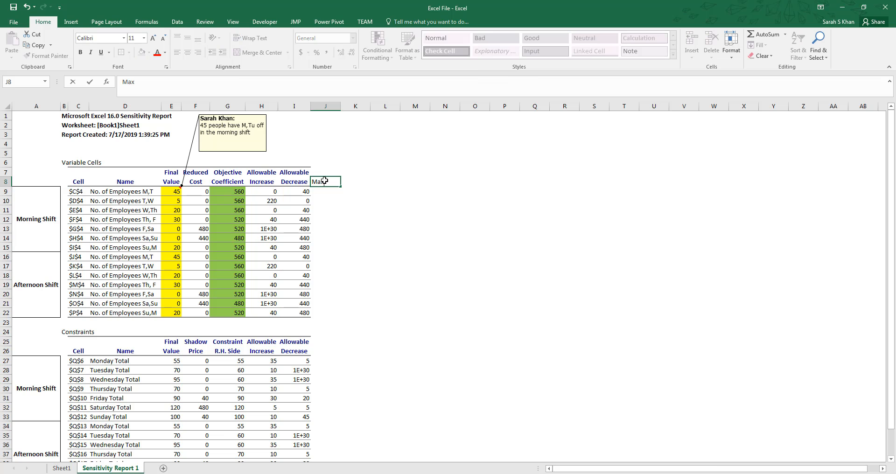
type("imum Wage")
key("Tab")
type("M")
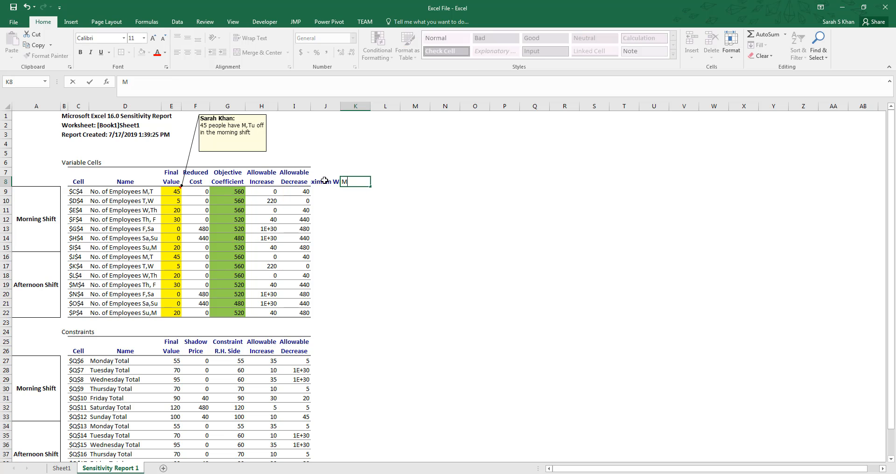
type("inimum Wage")
left_click(396, 265)
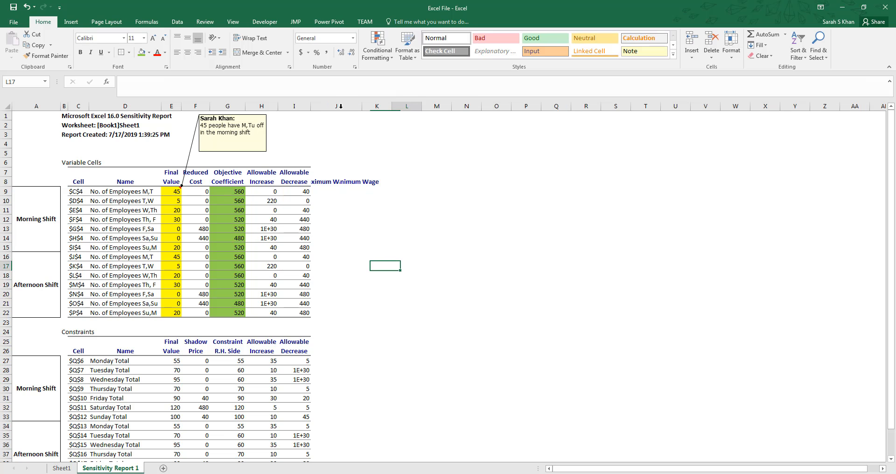
double_click(343, 109)
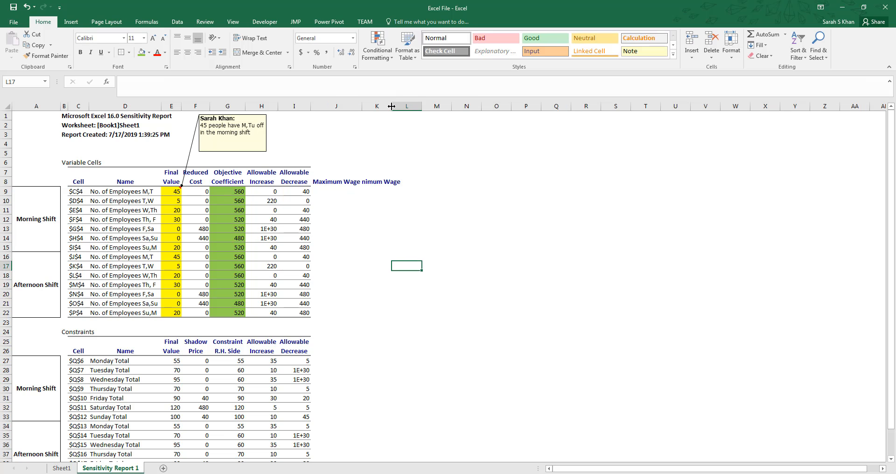
double_click(392, 106)
Calculate the maximum wage in J9 with =G9+H9 and copy the formula down to J22
left_click(335, 191)
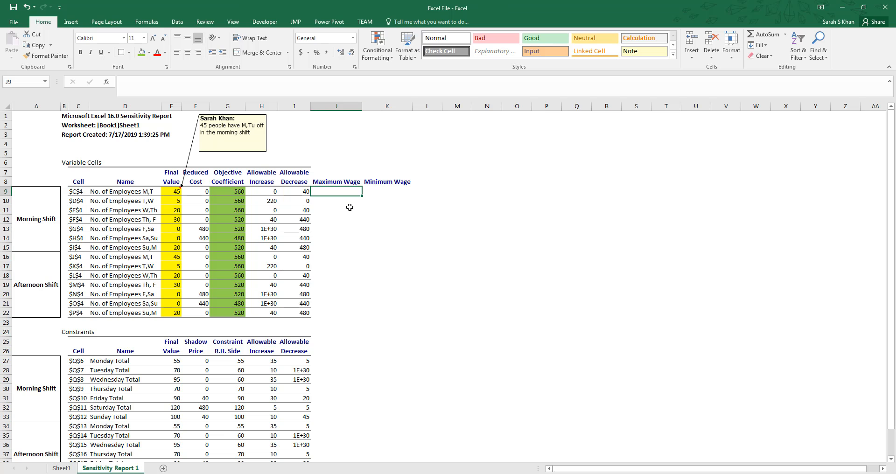
type("=")
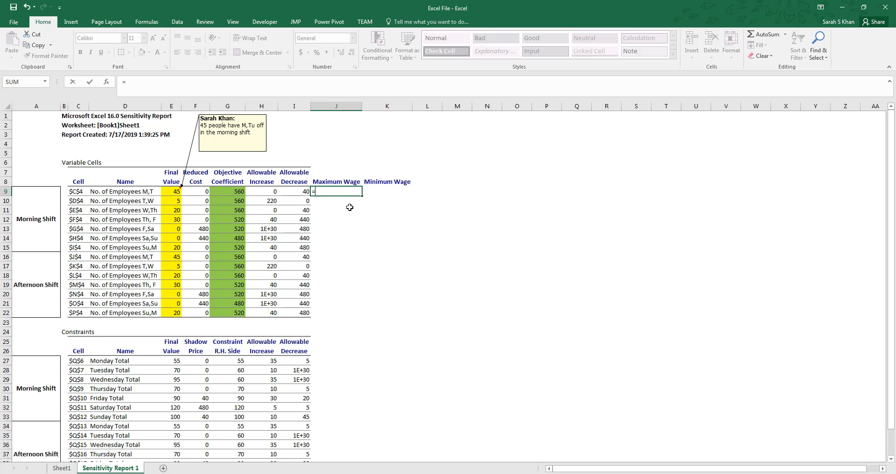
left_click(229, 189)
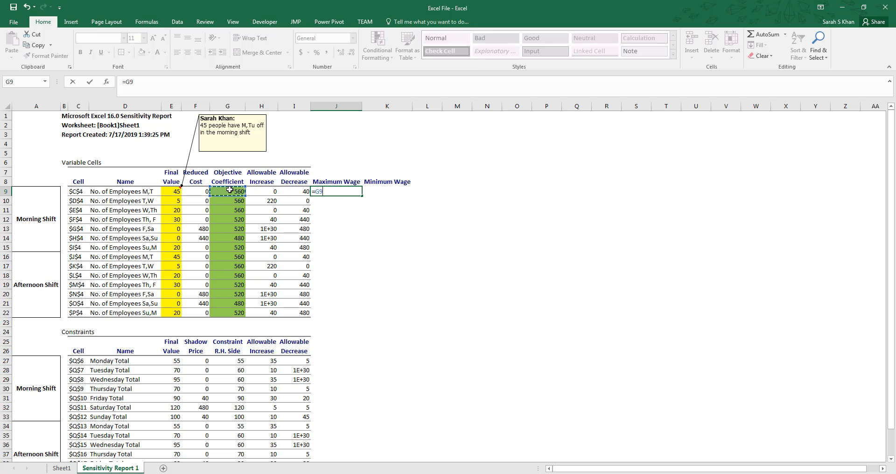
type("+")
left_click(266, 193)
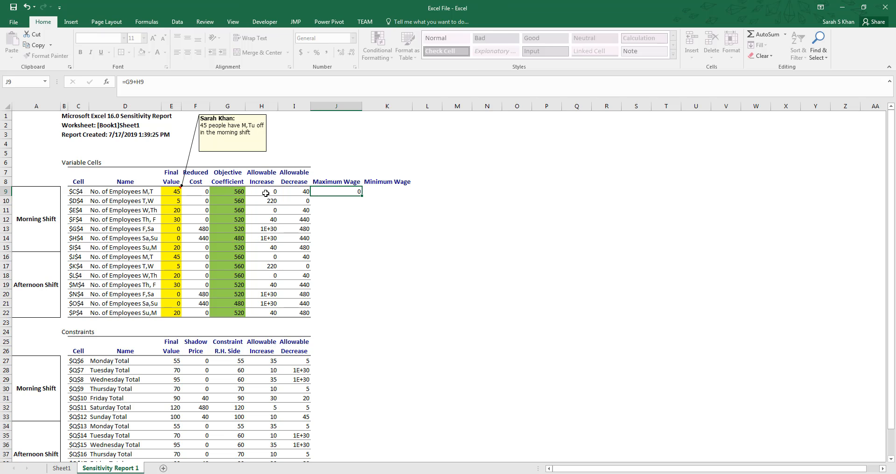
key("Return")
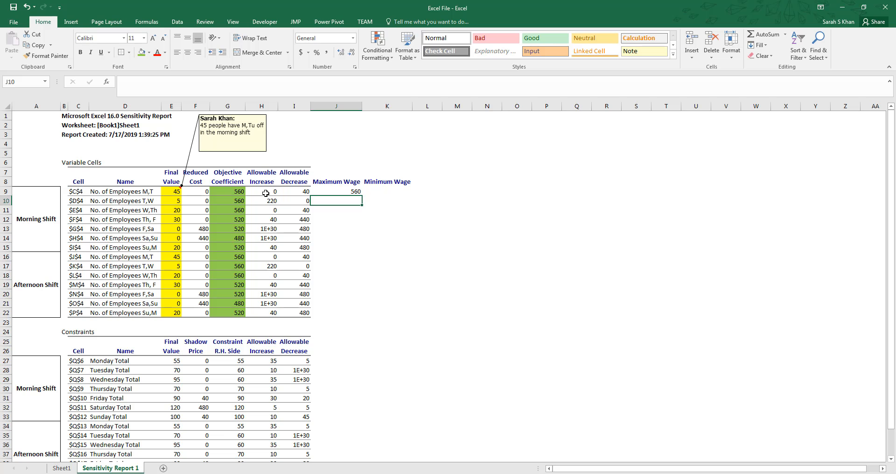
left_click(357, 191)
left_click_drag(359, 199, 353, 317)
Calculate the minimum wage in K9 with =G9-I9 and copy the formula down to K22
left_click(384, 190)
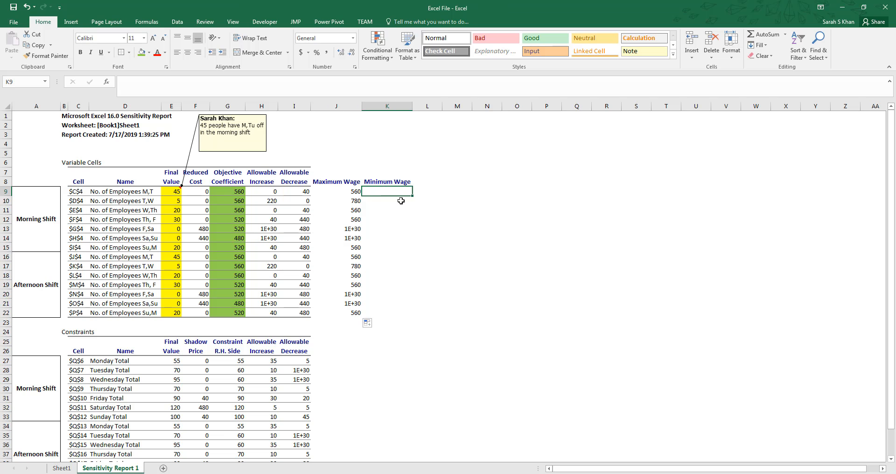
type("=")
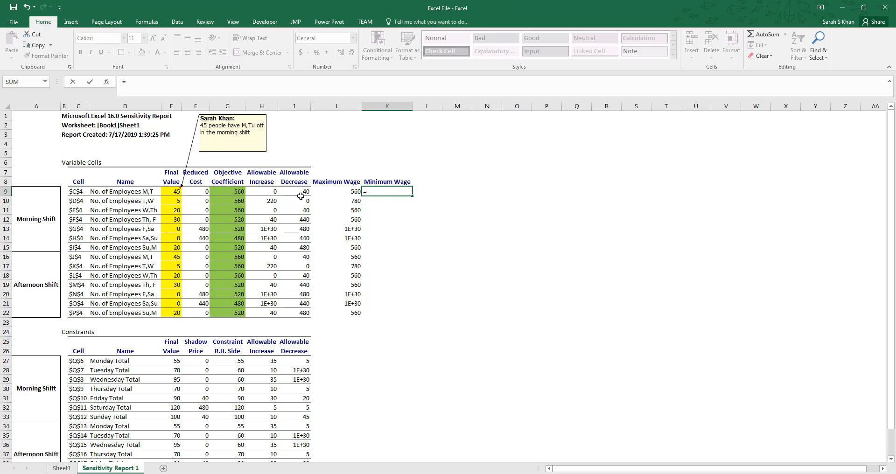
left_click(231, 192)
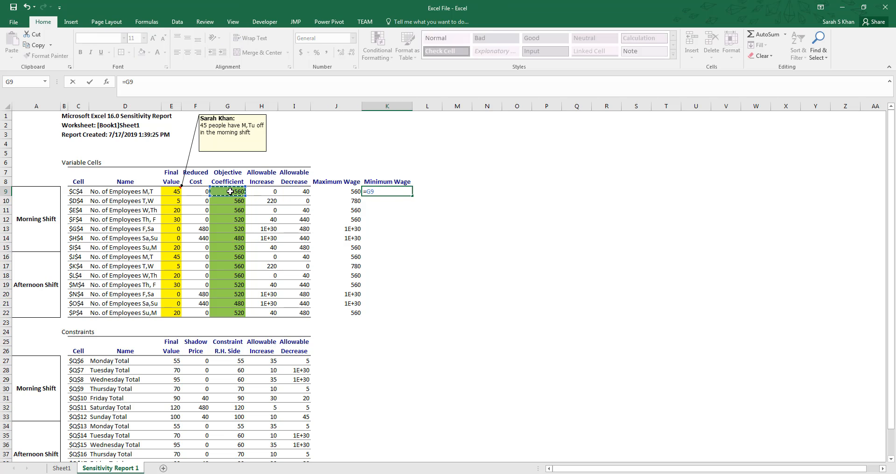
type("-")
left_click(289, 191)
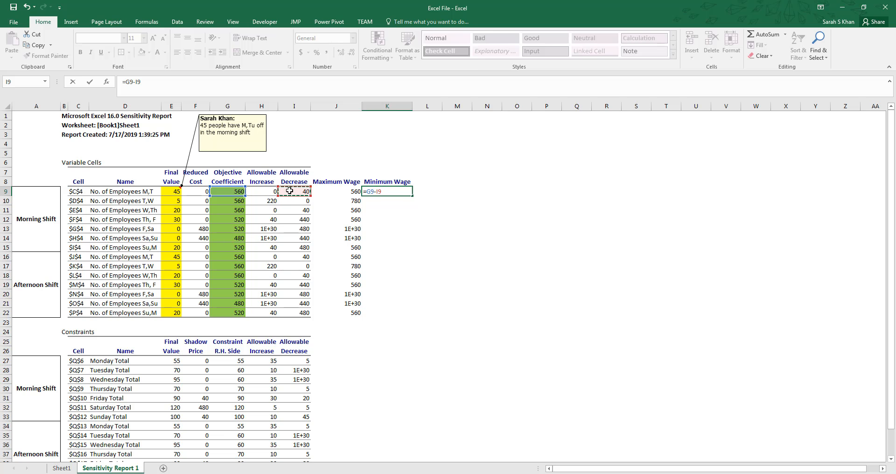
key("Return")
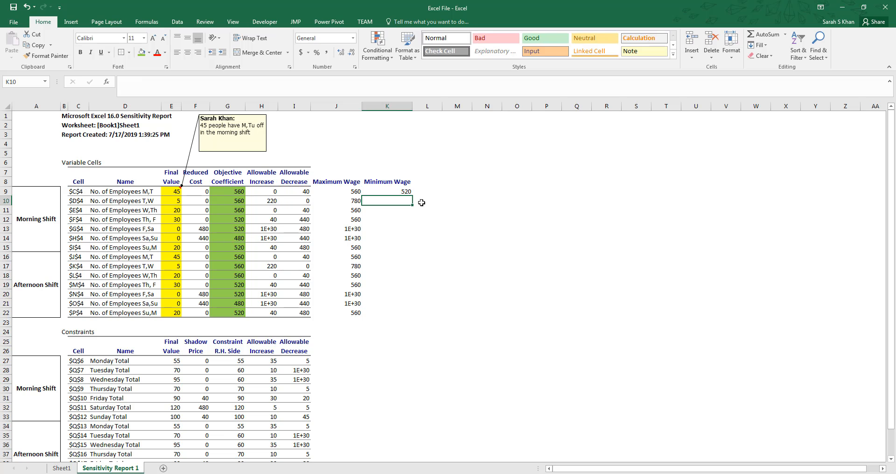
left_click(404, 194)
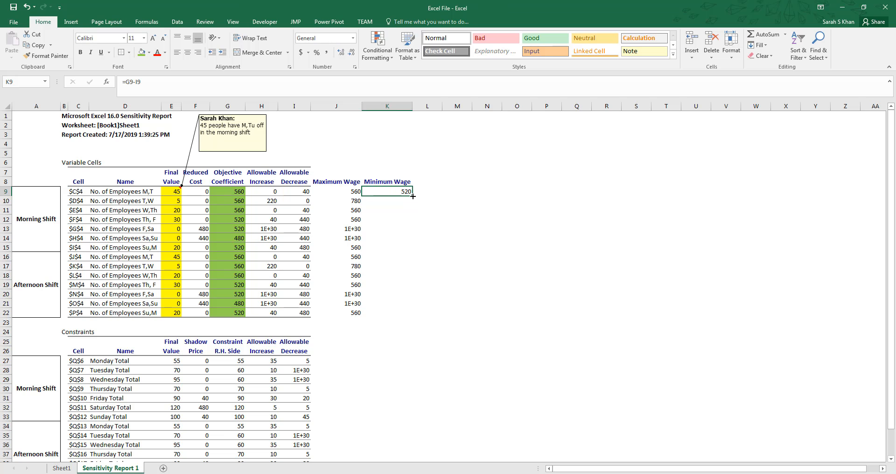
left_click_drag(413, 197, 406, 316)
Fill the maximum and minimum wage values J9:K22 with light orange
left_click_drag(341, 192, 405, 314)
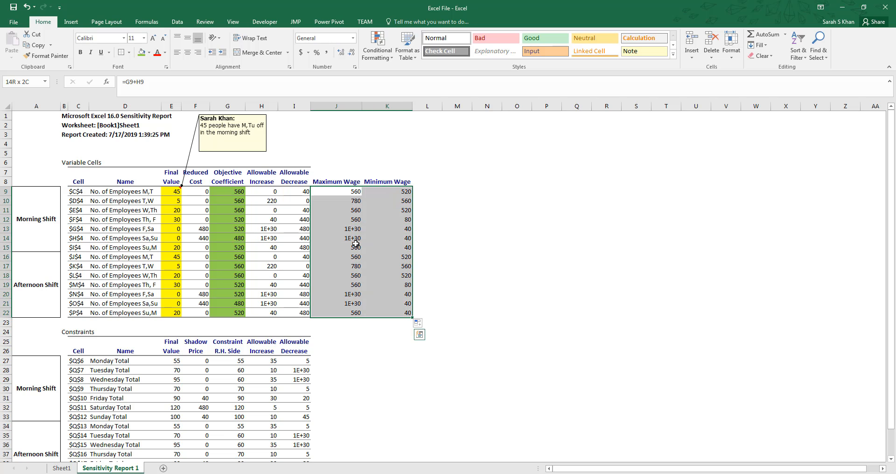
left_click(141, 53)
left_click(336, 192)
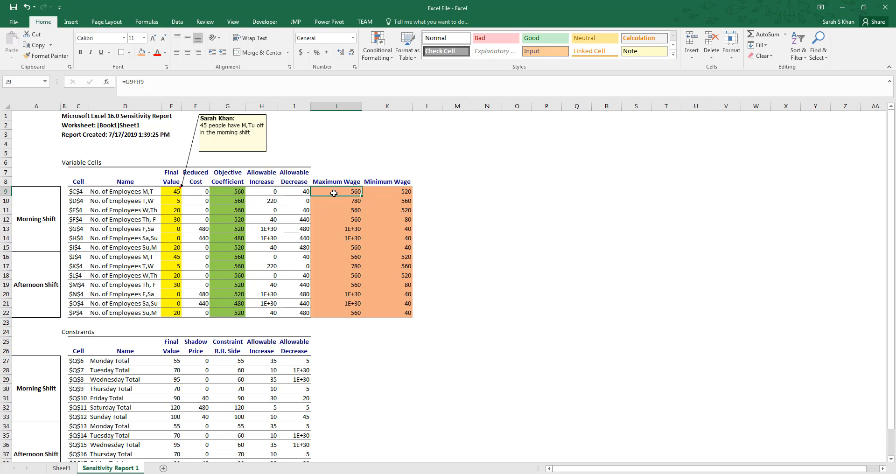
Examine the final values in column E against the wage limits, especially the maximum wages in rows 13, 14, 20 and 21
left_click(171, 192)
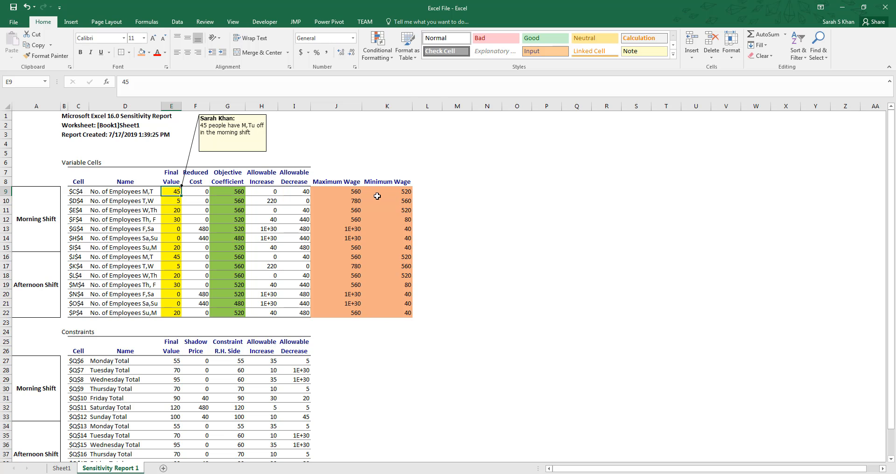
left_click(379, 190)
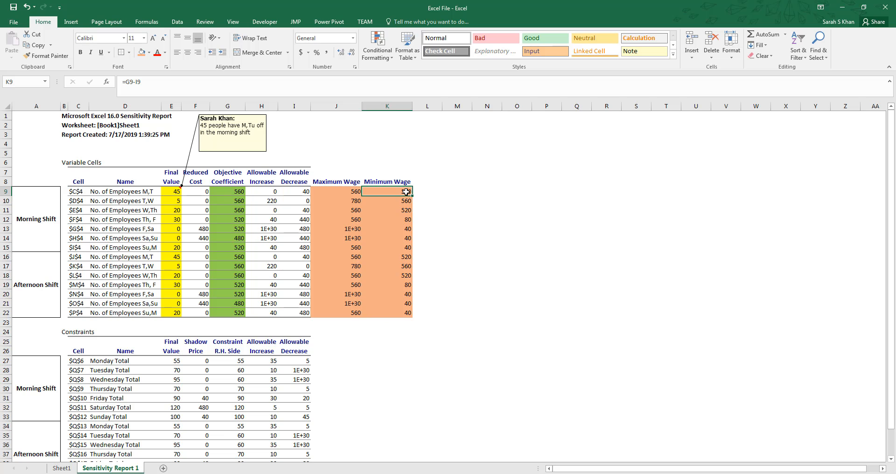
left_click(177, 193)
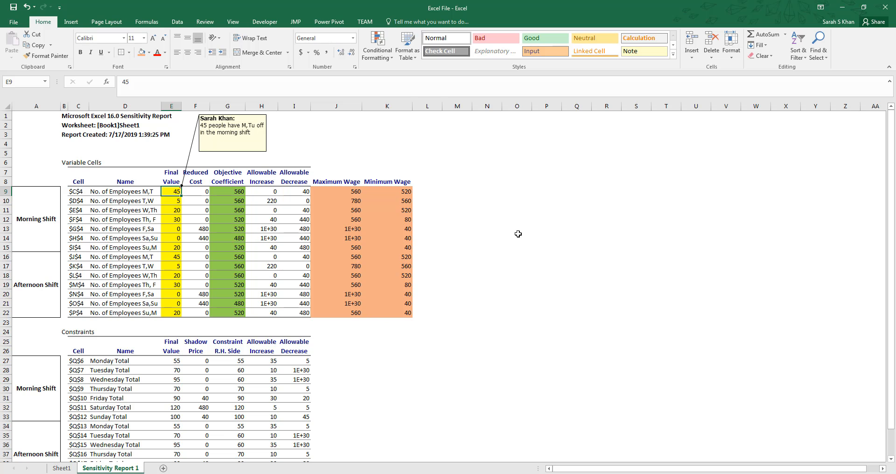
left_click(343, 229)
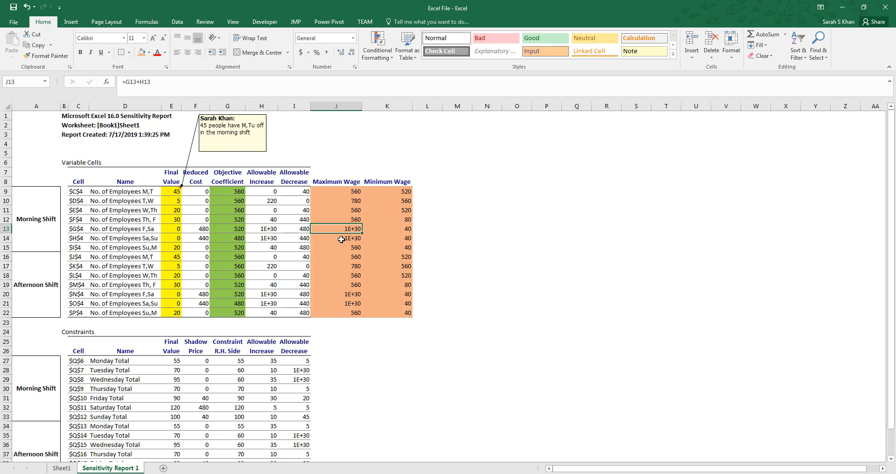
left_click(336, 297)
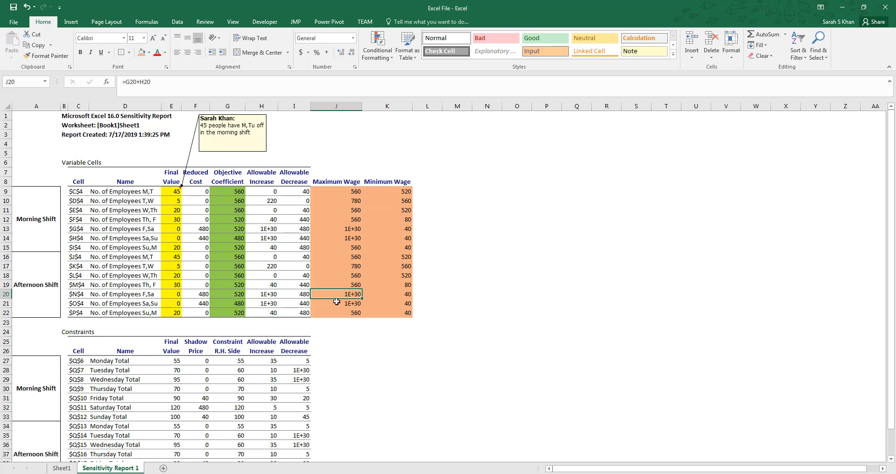
left_click(337, 304)
left_click(339, 229)
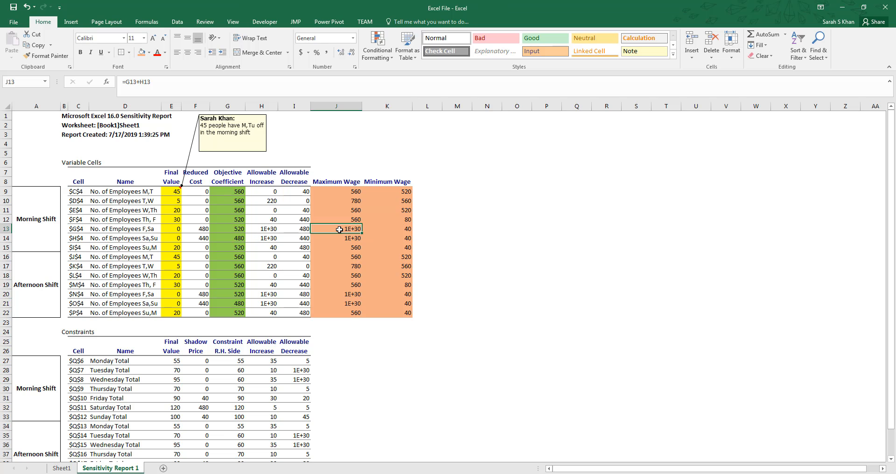
left_click(175, 229)
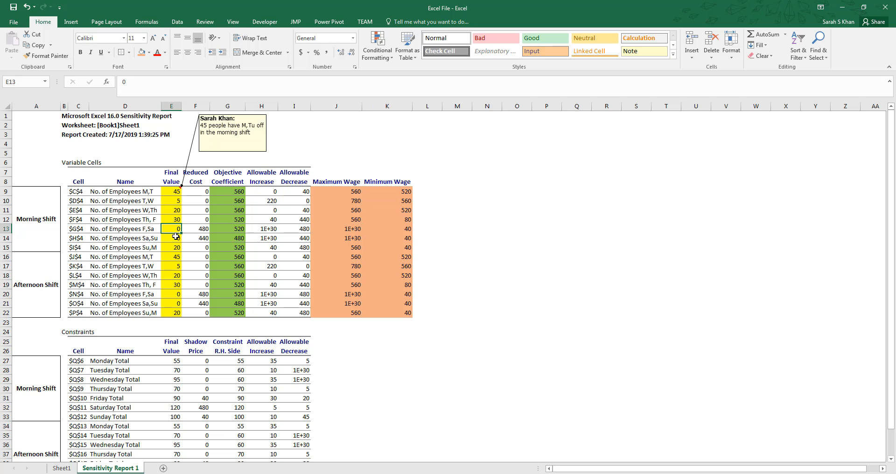
left_click(173, 240)
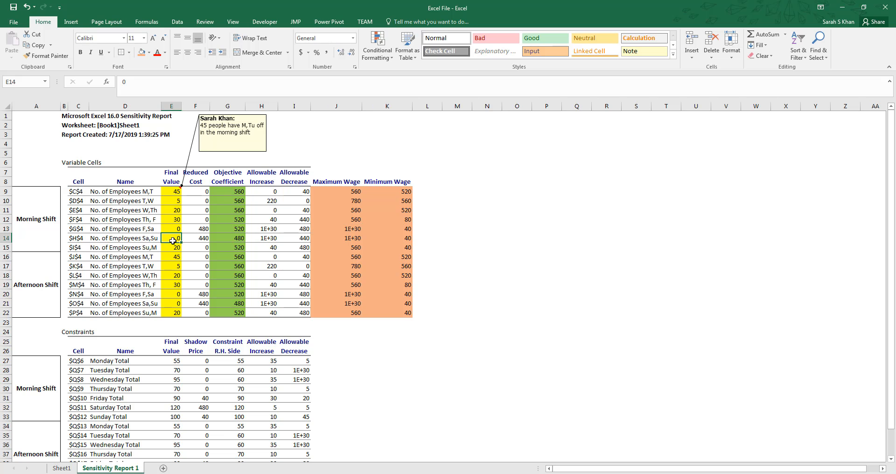
left_click(347, 231)
left_click(342, 240)
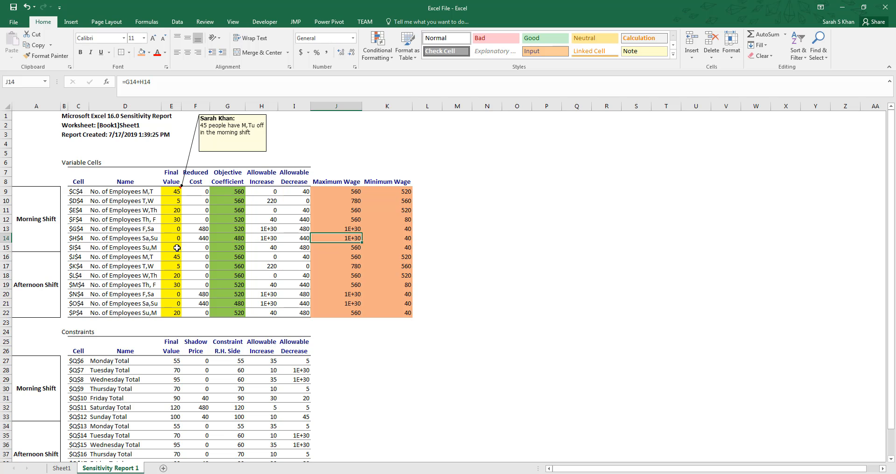
Fill the constraint final values E27:E40 with the standard light blue
scroll(126, 240, "down", 3)
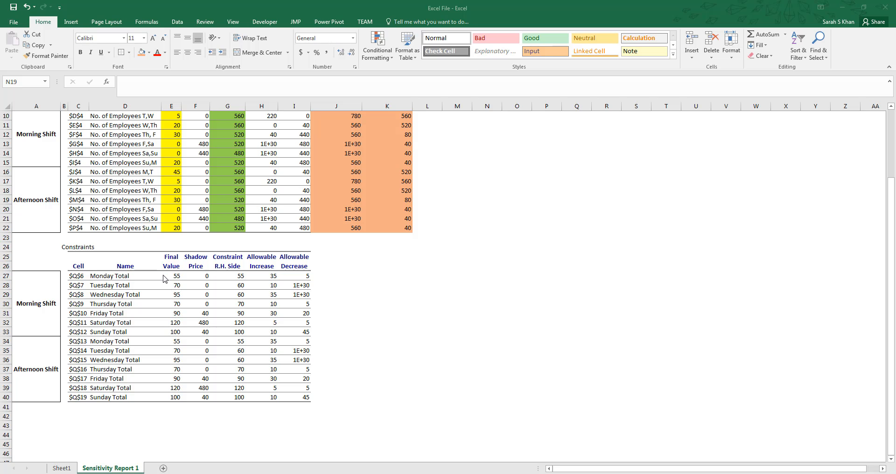
left_click_drag(163, 275, 174, 396)
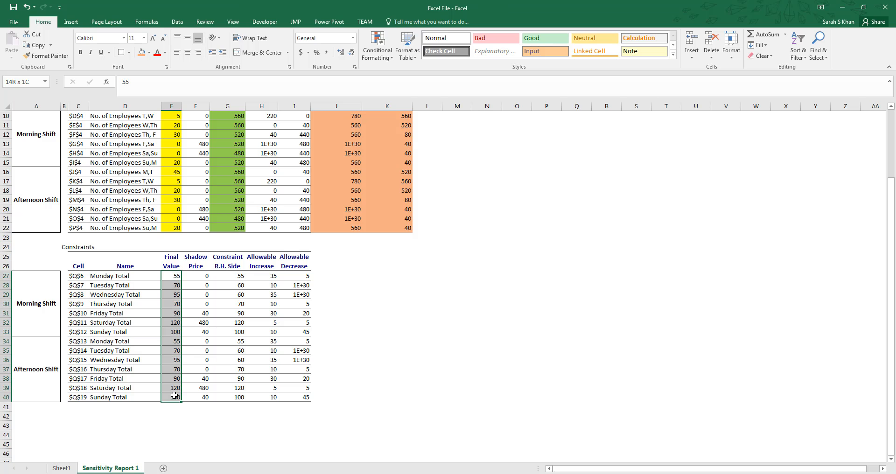
left_click(149, 53)
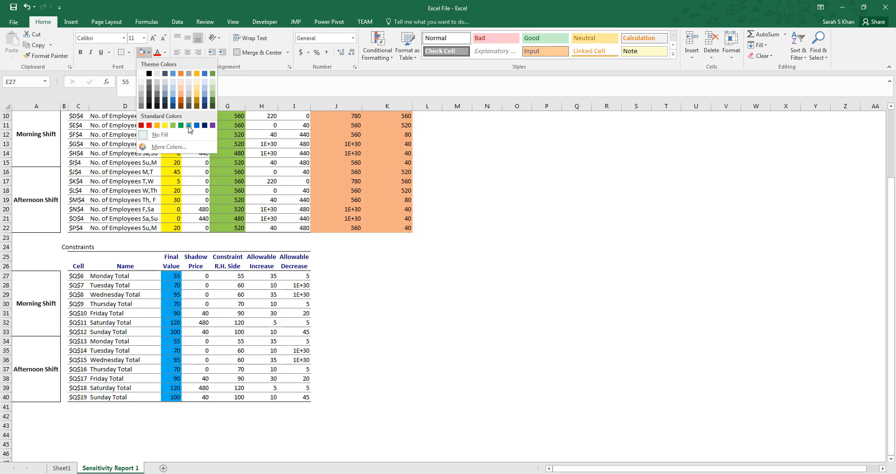
left_click(189, 125)
Add the comment "55 people are coming to work on Monday morning" to E27 and keep it displayed
left_click(173, 276)
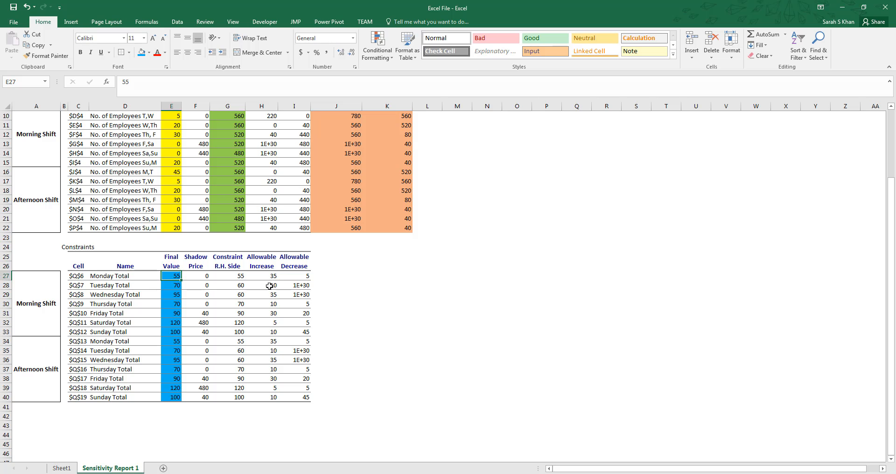
left_click(196, 23)
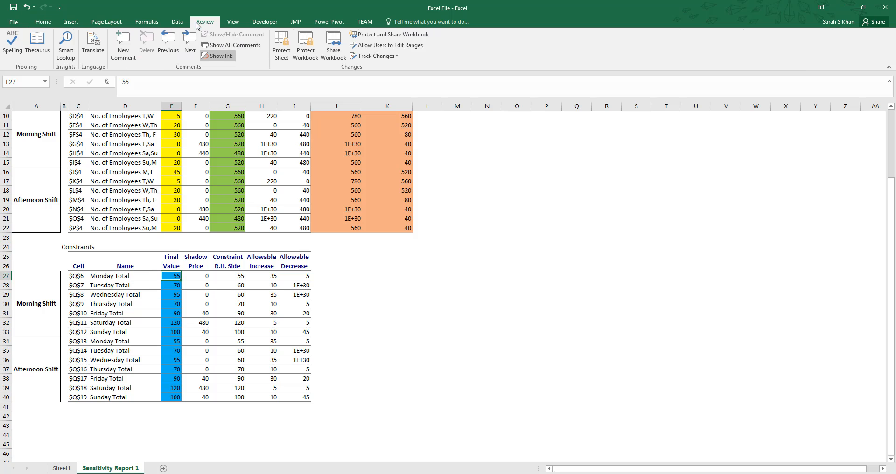
left_click(123, 44)
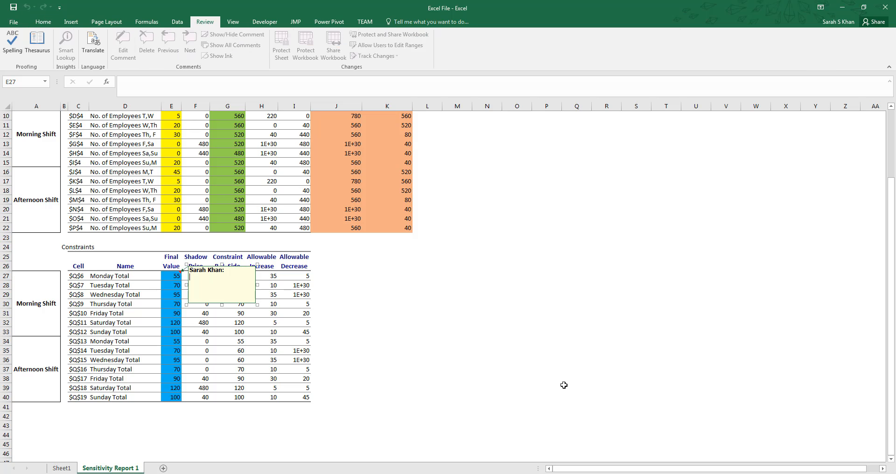
type("55 people are coming to wi")
key("BackSpace")
type("ork on Monday morn")
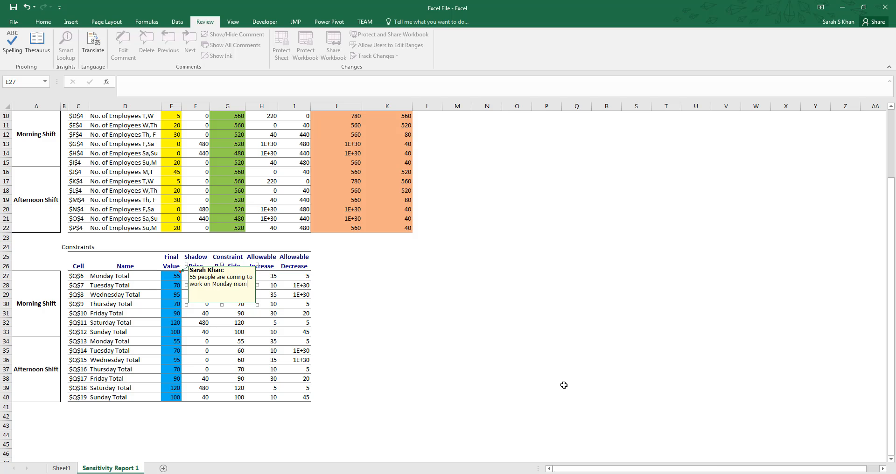
type("ing")
left_click(474, 337)
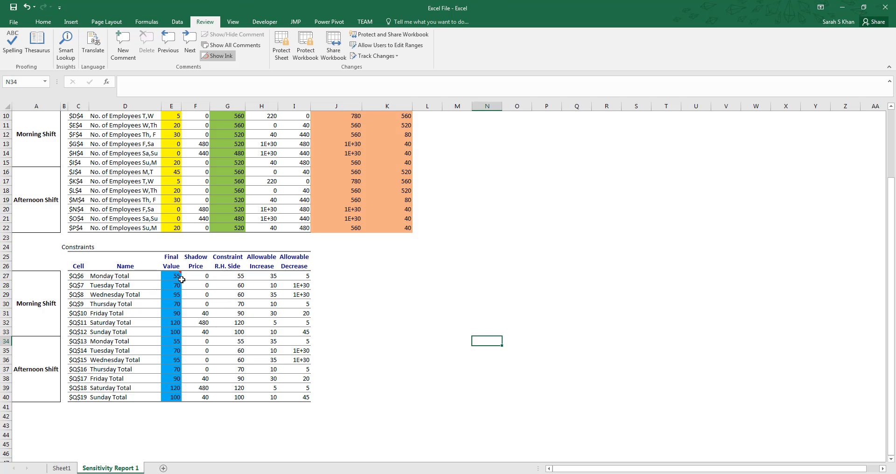
left_click(178, 278)
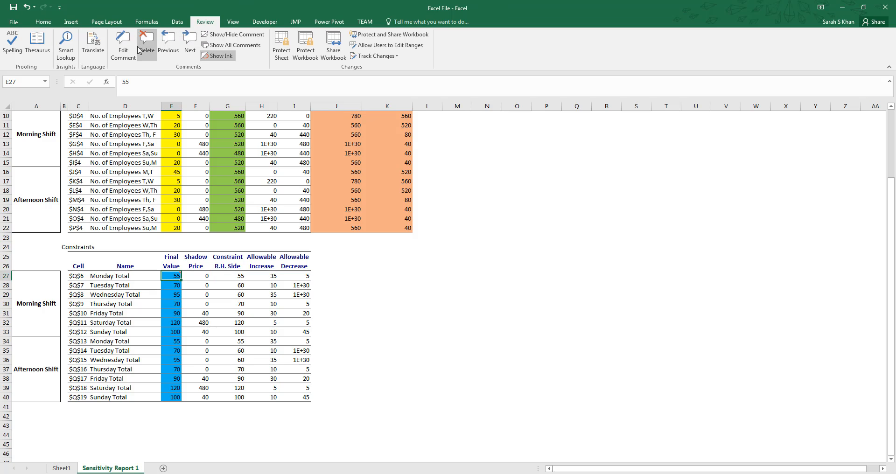
Apply the Bad cell style to the constraint right-hand side values G27:G40
left_click_drag(229, 276, 232, 399)
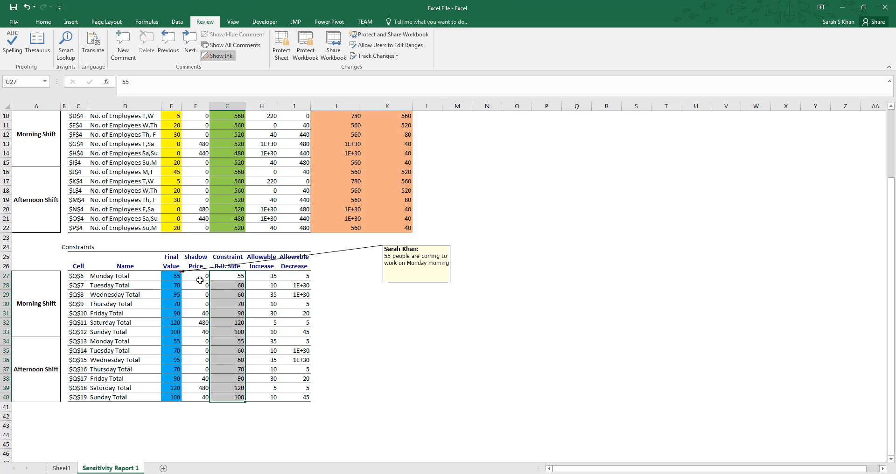
left_click(43, 22)
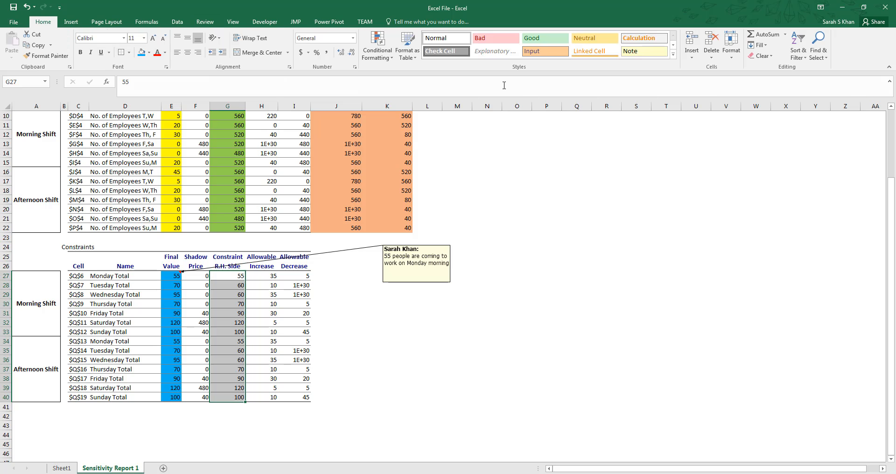
left_click(501, 46)
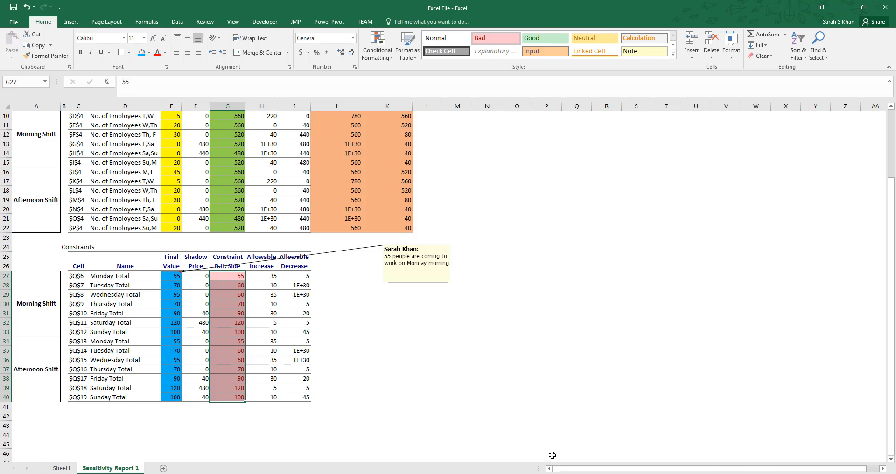
left_click(235, 278)
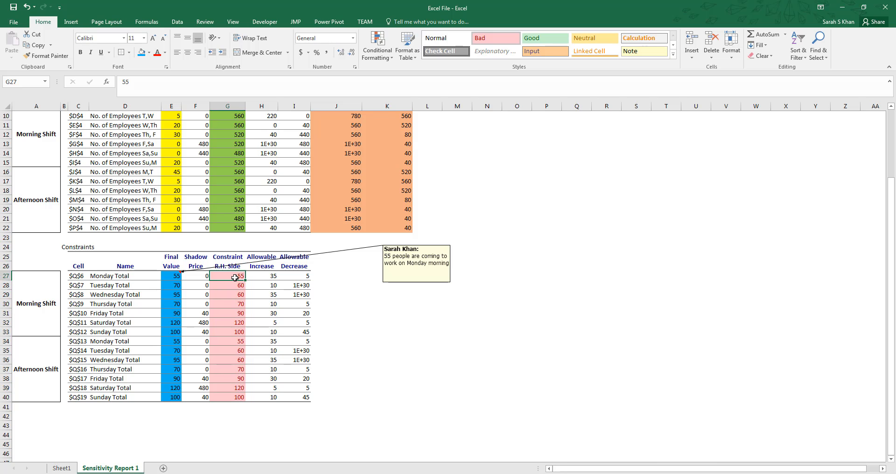
Compare the Monday and Tuesday morning final values in column E with their constraint right-hand sides in column G
left_click(170, 276)
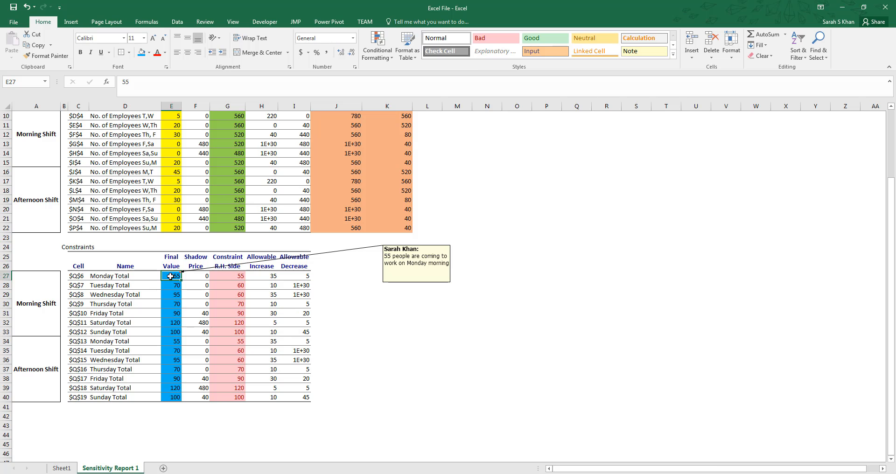
left_click(231, 286)
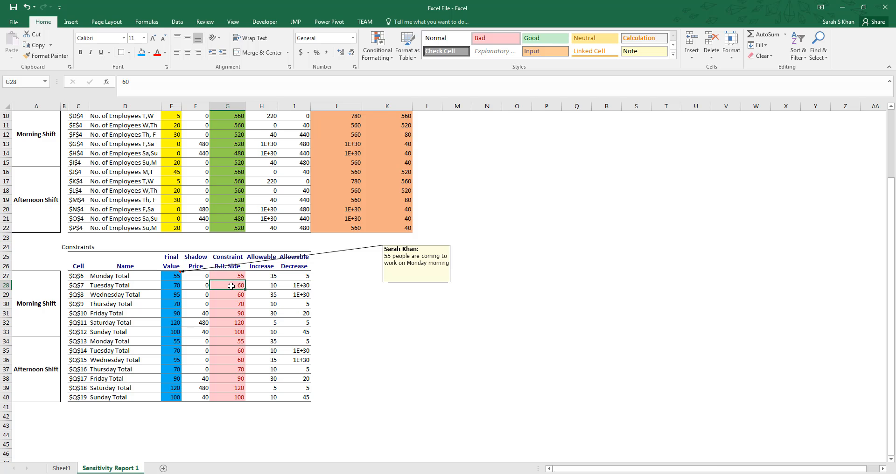
left_click(177, 285)
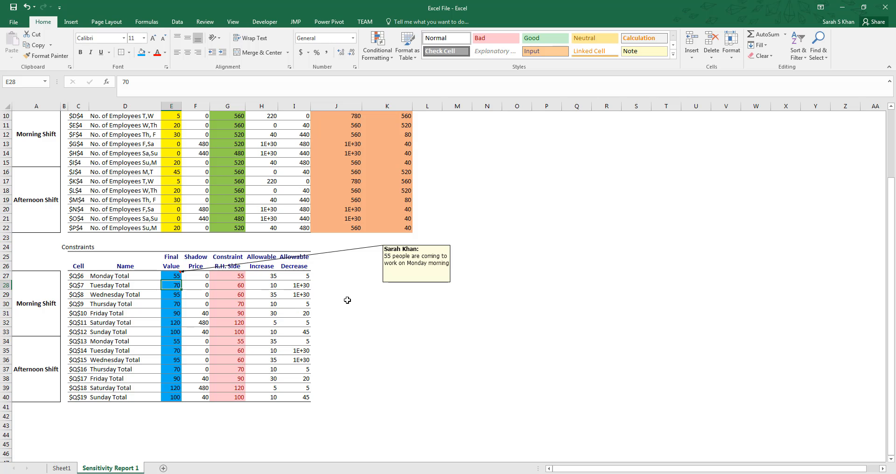
Fill the constraint shadow prices F27:F40 with the standard purple and set their font colour to white
left_click_drag(198, 276, 199, 397)
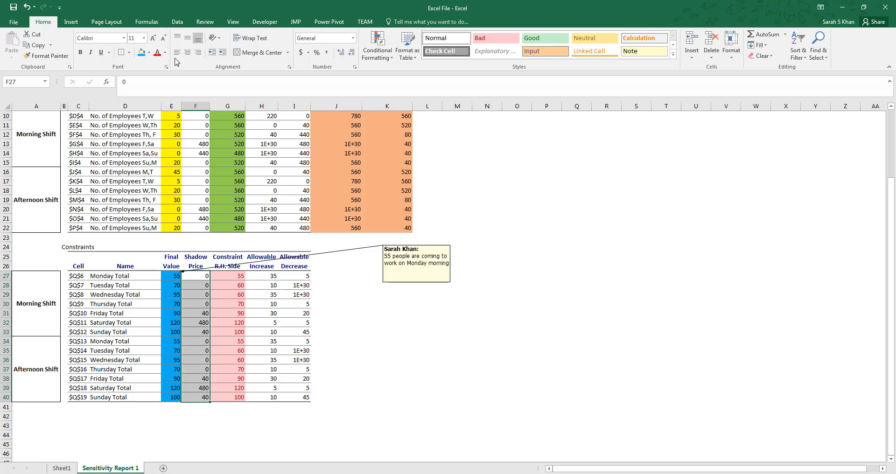
left_click(149, 53)
left_click(212, 125)
left_click(165, 52)
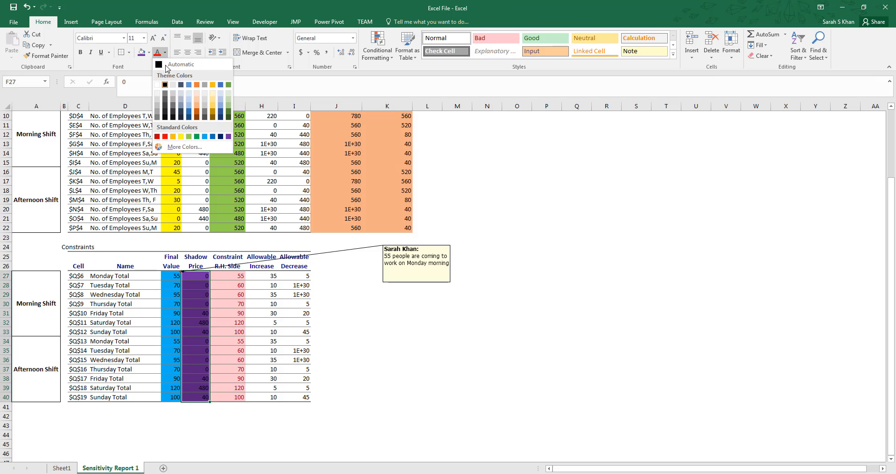
left_click(163, 85)
left_click(196, 278)
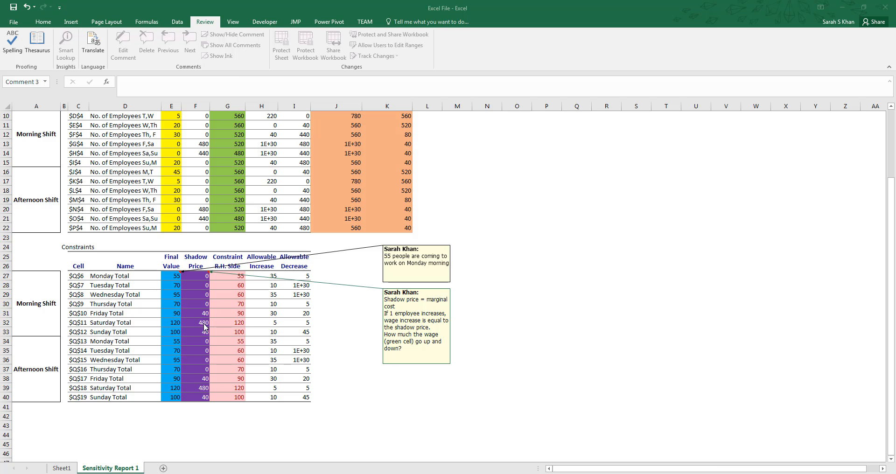
Check the Tuesday and Wednesday morning totals in Q7 and Q8 of Sheet1 against the staffing requirements
key("ctrl+Page_Up")
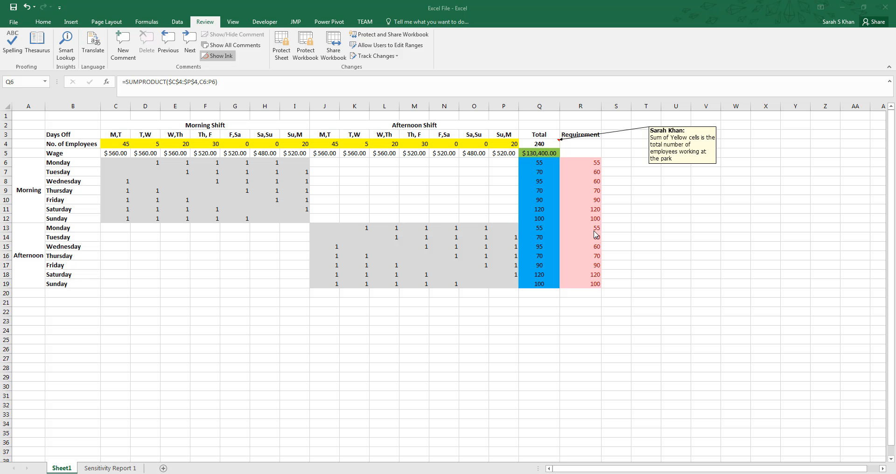
left_click(548, 172)
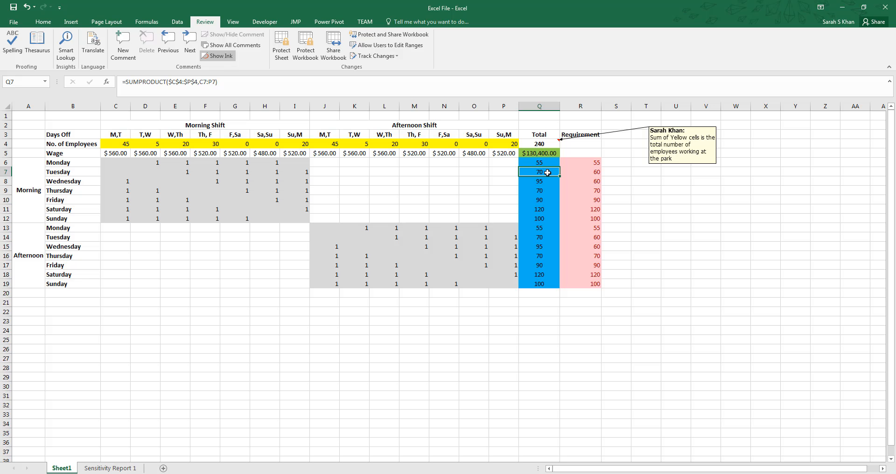
left_click(547, 182)
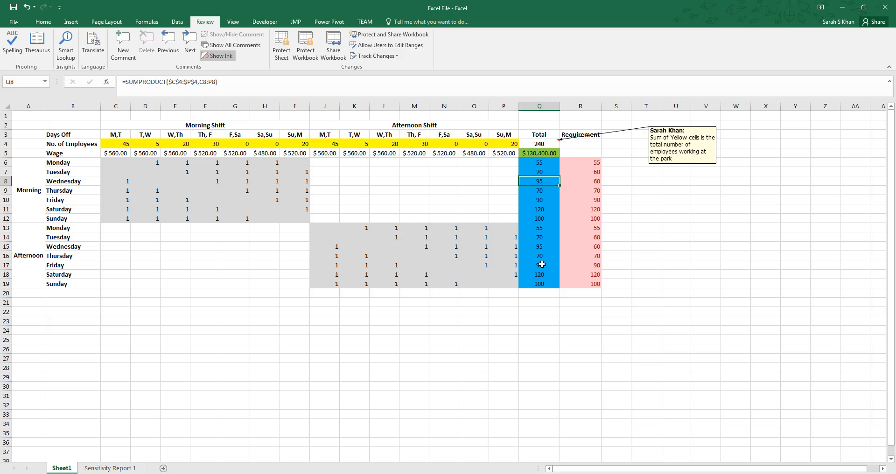
Return to Sensitivity Report 1 and examine the Saturday morning shadow price in F32 alongside the other constraints
left_click(110, 469)
left_click(202, 381)
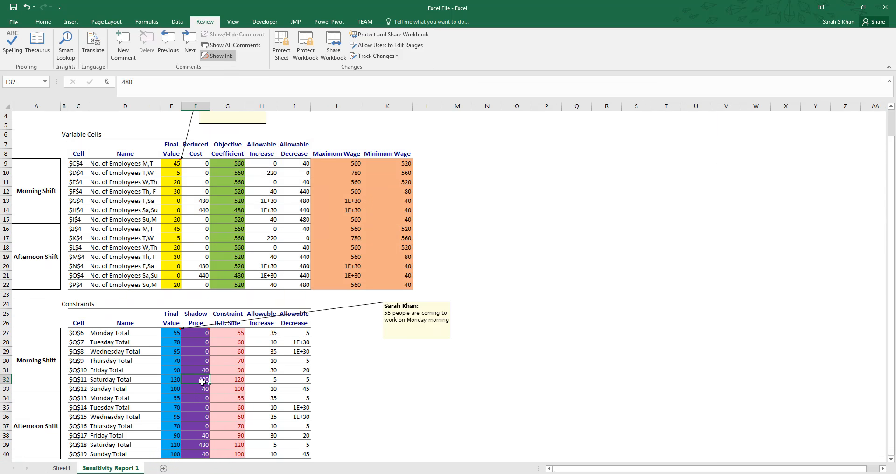
scroll(438, 367, "down", 1)
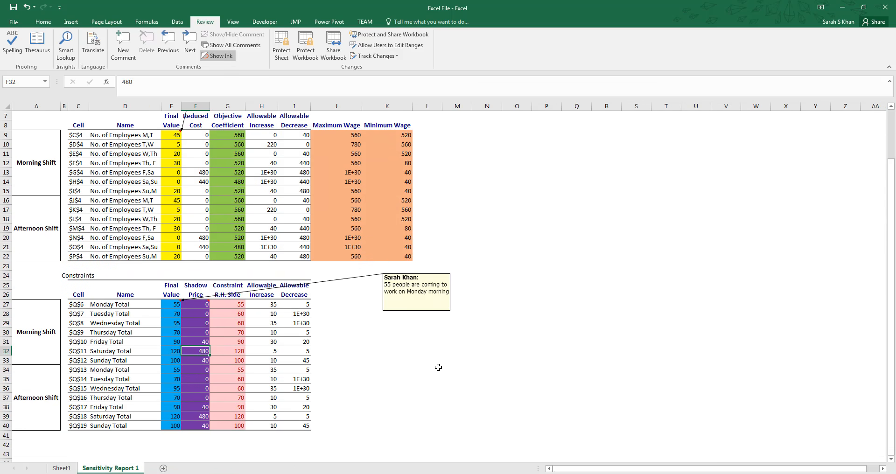